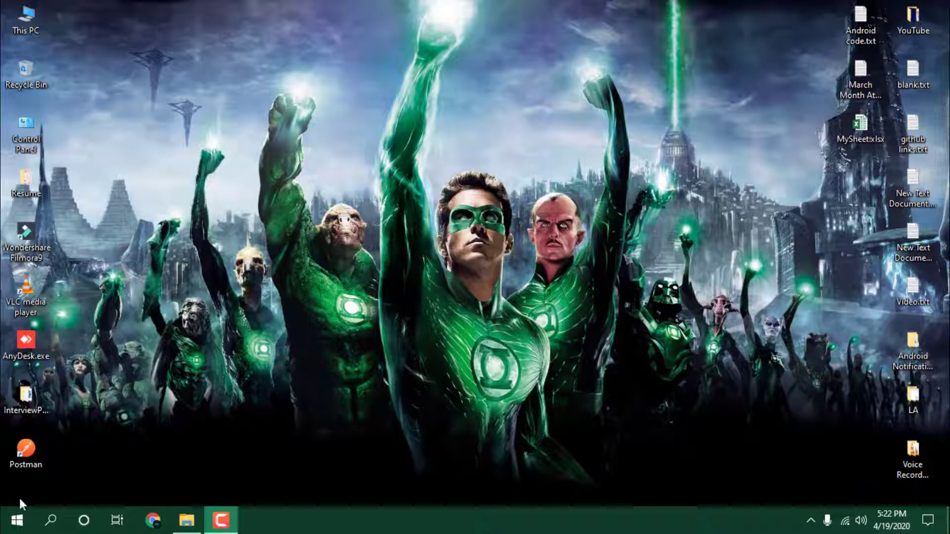
- Open and dismiss the Start menu and the Cortana panel
click(17, 520)
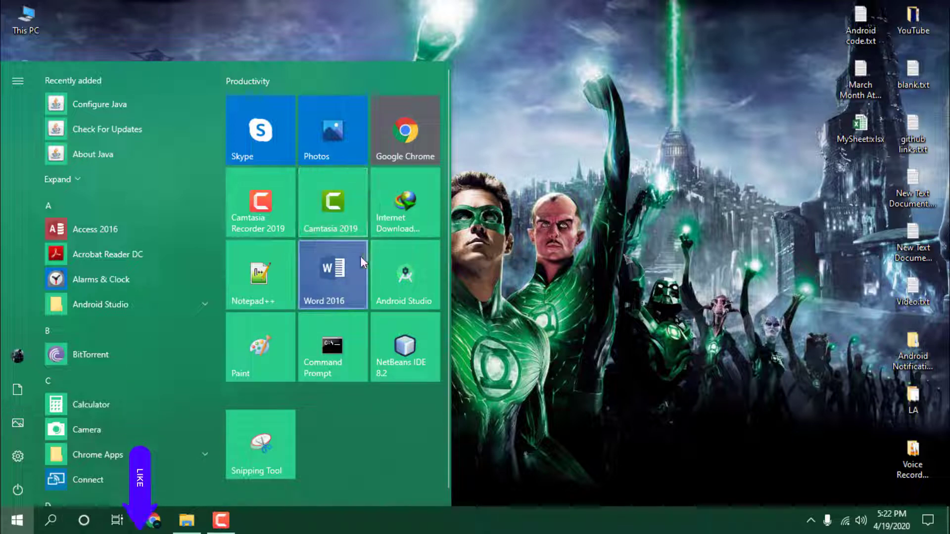
click(525, 374)
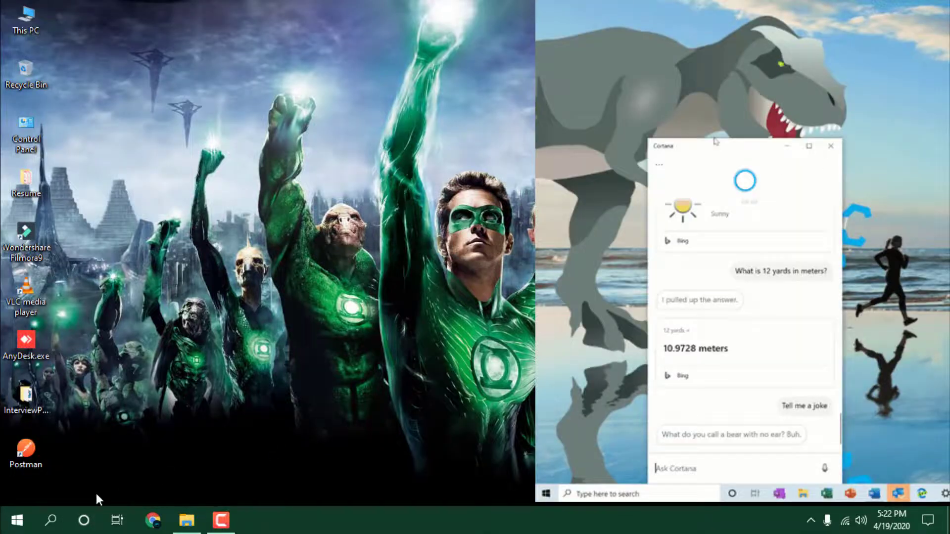
click(85, 520)
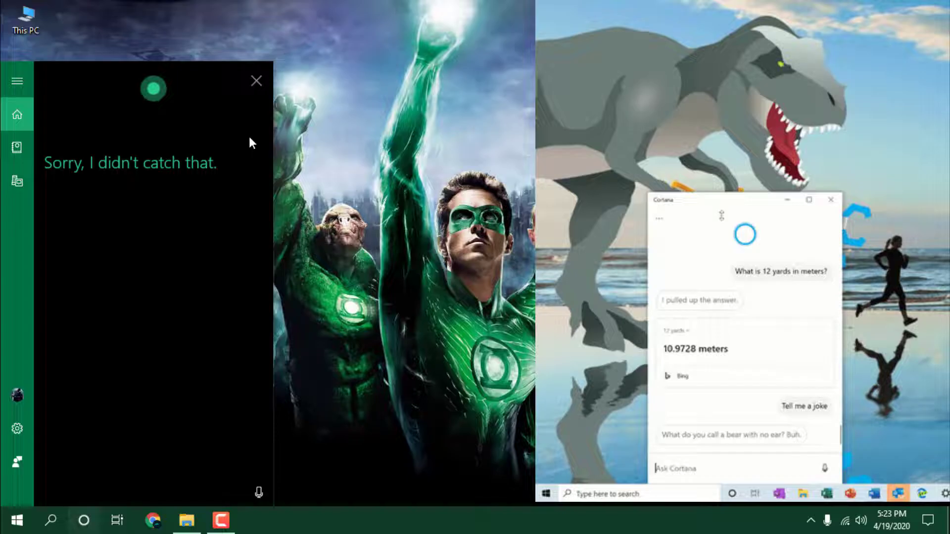
click(256, 82)
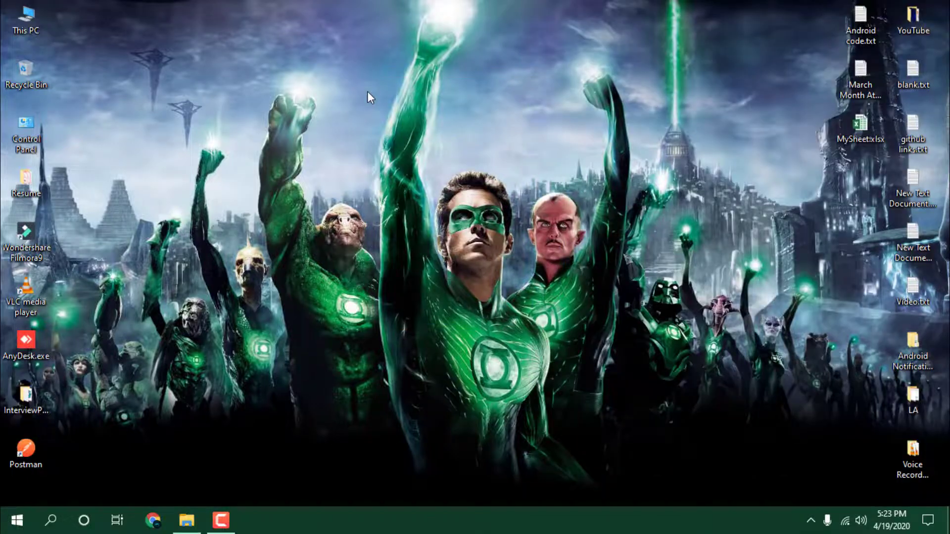
drag(367, 91, 574, 413)
- Launch Settings from Start and go to the Windows Insider Program page
click(18, 520)
click(18, 520)
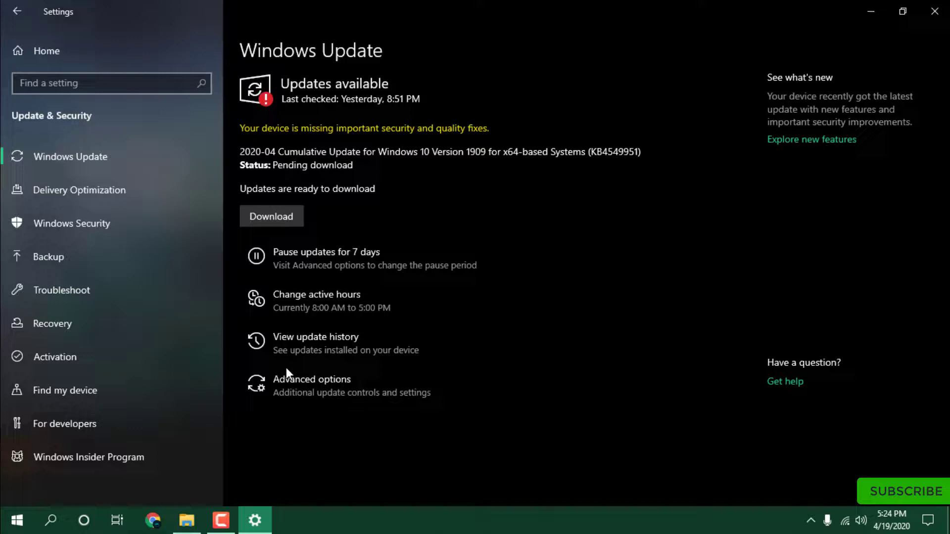
click(84, 463)
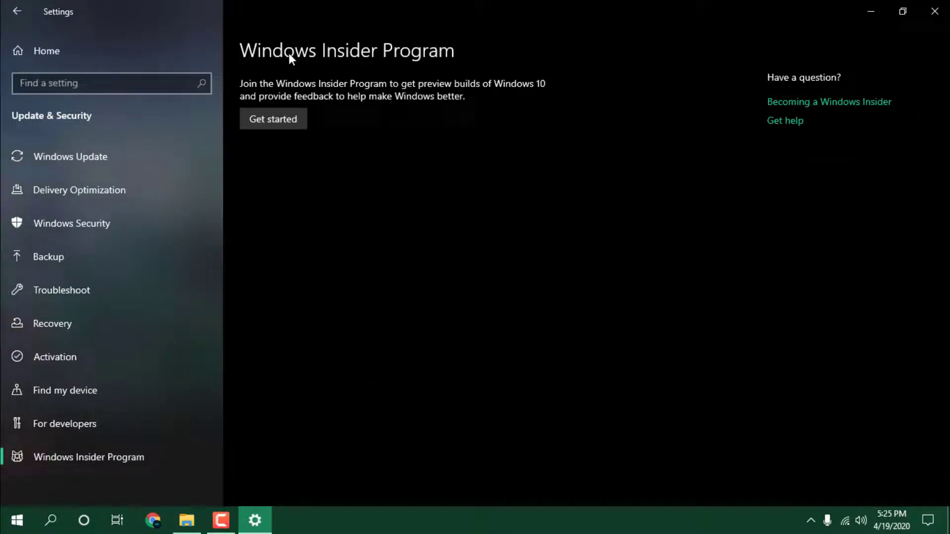
- Link the signed-in Microsoft account, choose the Release Preview track, and accept the agreement
click(283, 121)
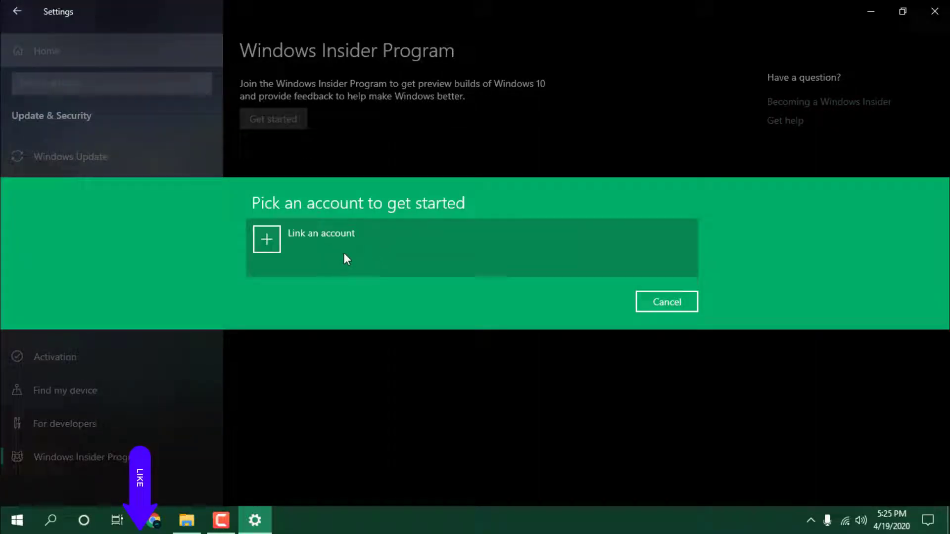
click(269, 244)
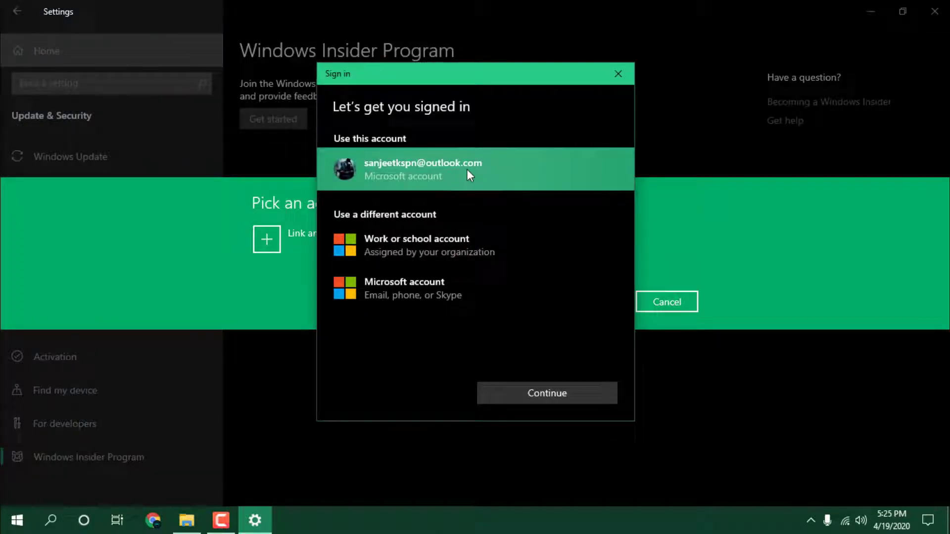
click(549, 393)
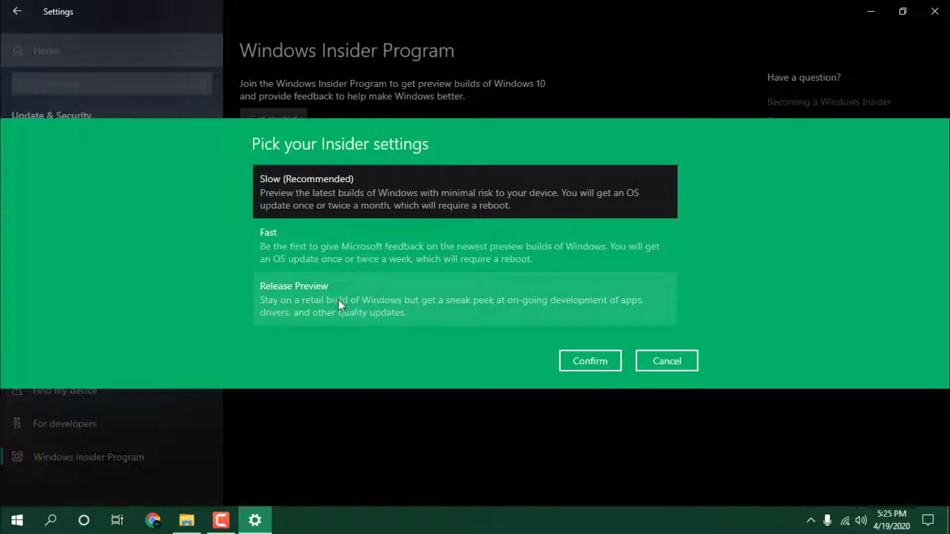
click(304, 297)
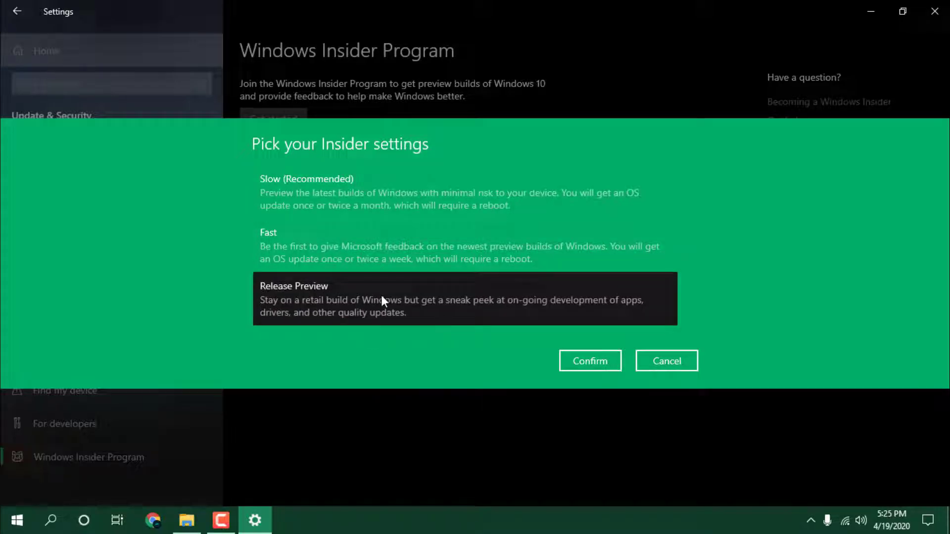
click(587, 366)
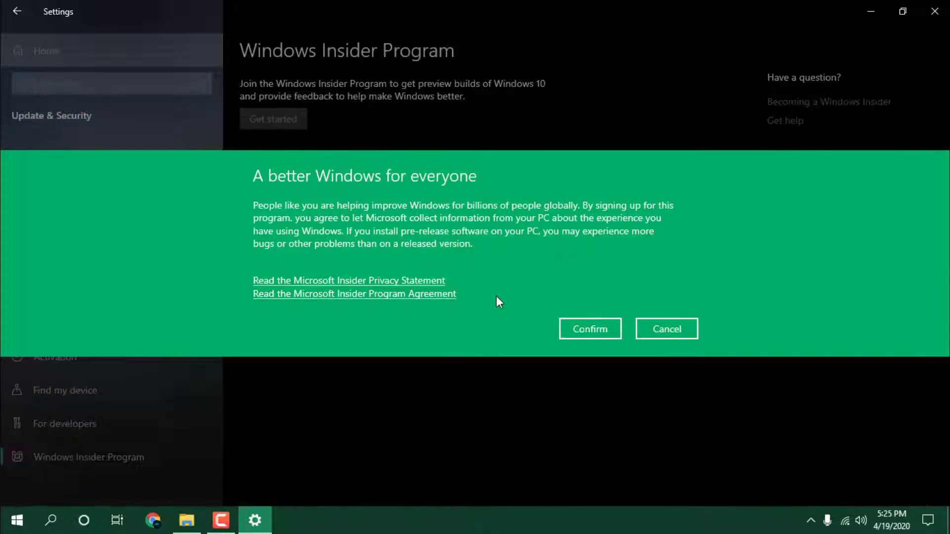
click(598, 330)
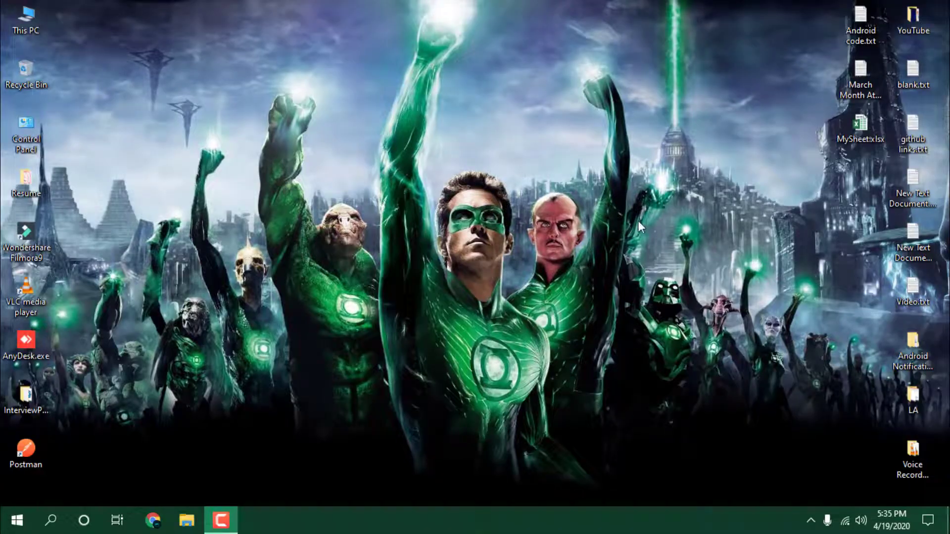
- Reopen Settings from Start and go to Update & Security's Windows Update page
click(17, 520)
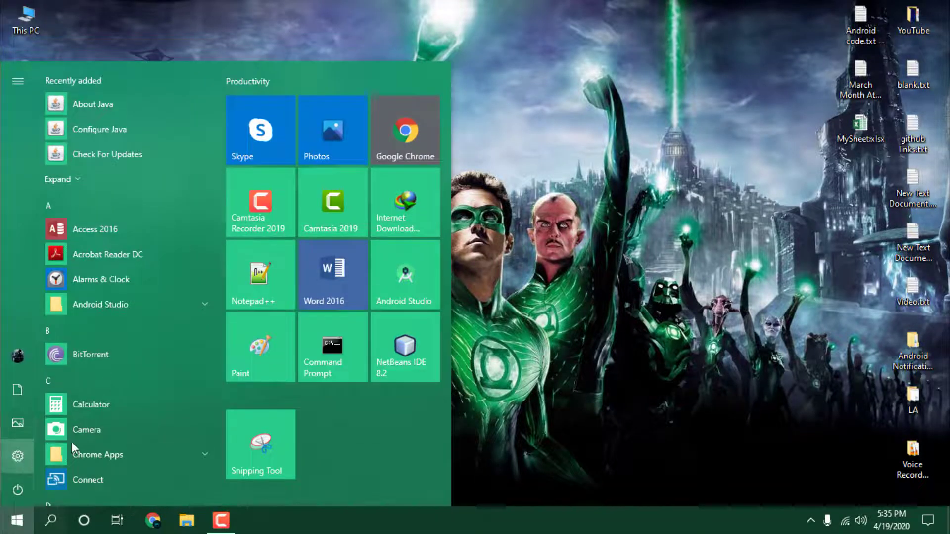
click(16, 456)
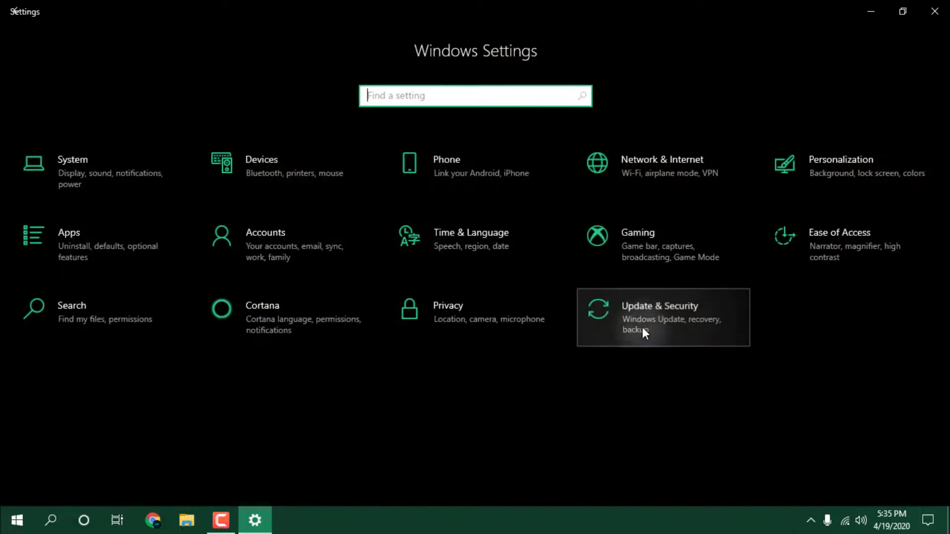
click(642, 327)
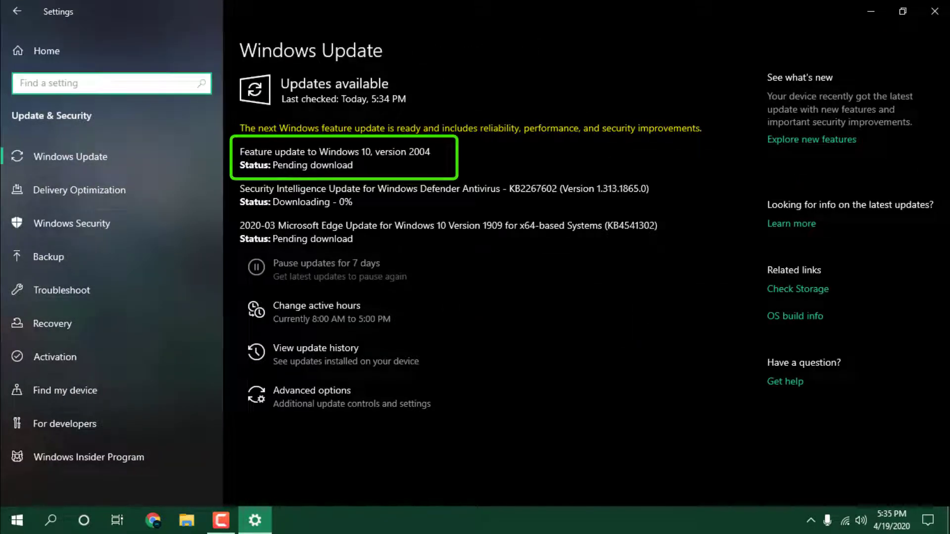